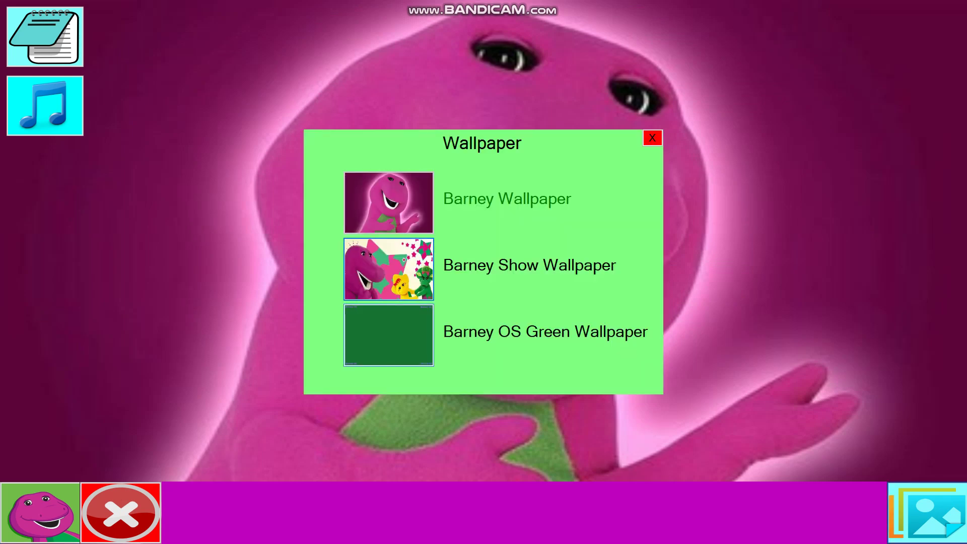
Step: Switch the desktop background to the Barney OS Green Wallpaper
left_click(389, 334)
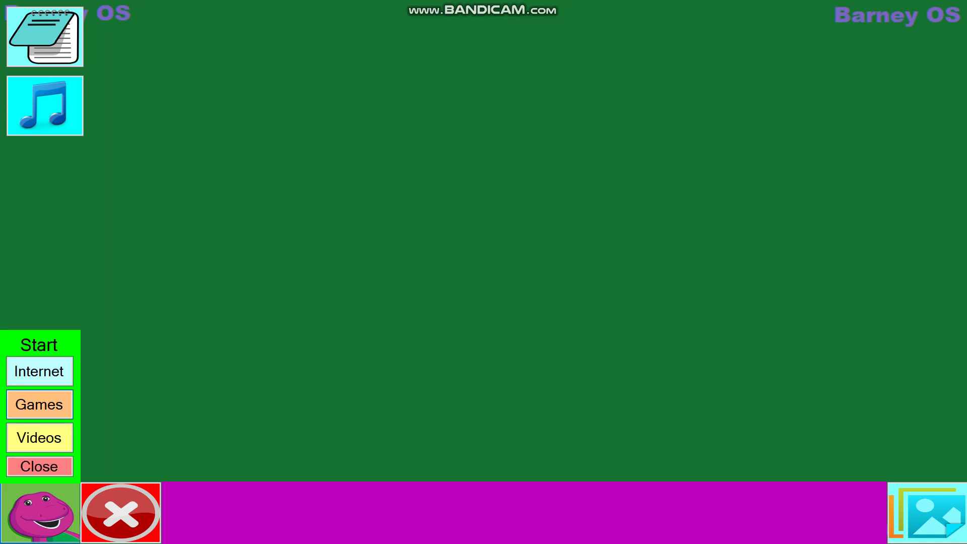
Step: Launch 'Barney Gets a Punishment Day Game' from the Games window
left_click(38, 405)
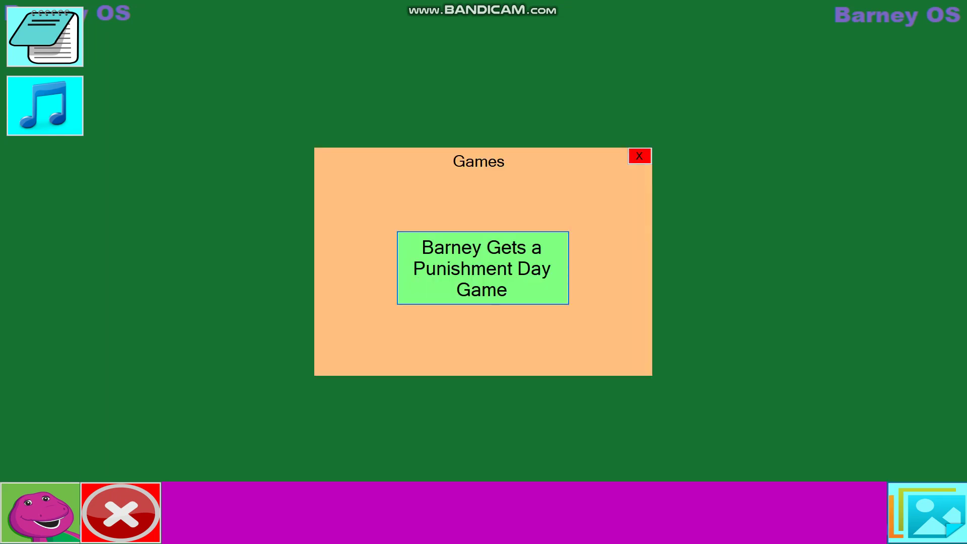
left_click(482, 268)
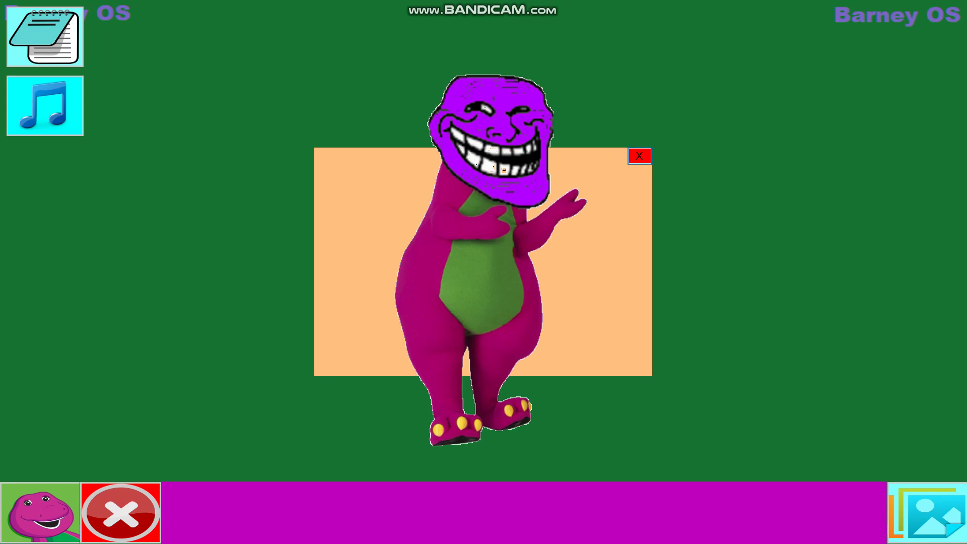